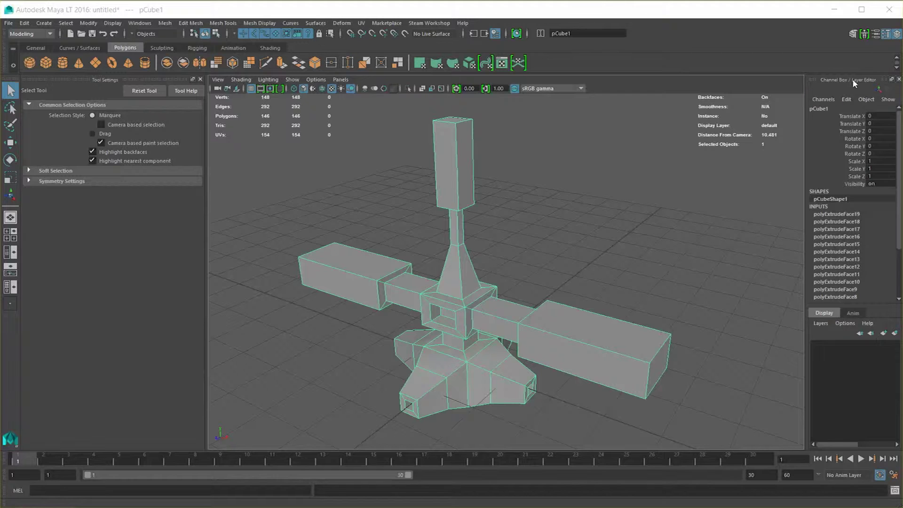
- Inspect the latest face extrusion in the model's construction history and delete the model's history
{"action": "scroll", "coordinate": [836, 224], "scroll_direction": "down", "scroll_amount": 3}
{"action": "scroll", "coordinate": [837, 225], "scroll_direction": "down", "scroll_amount": 2}
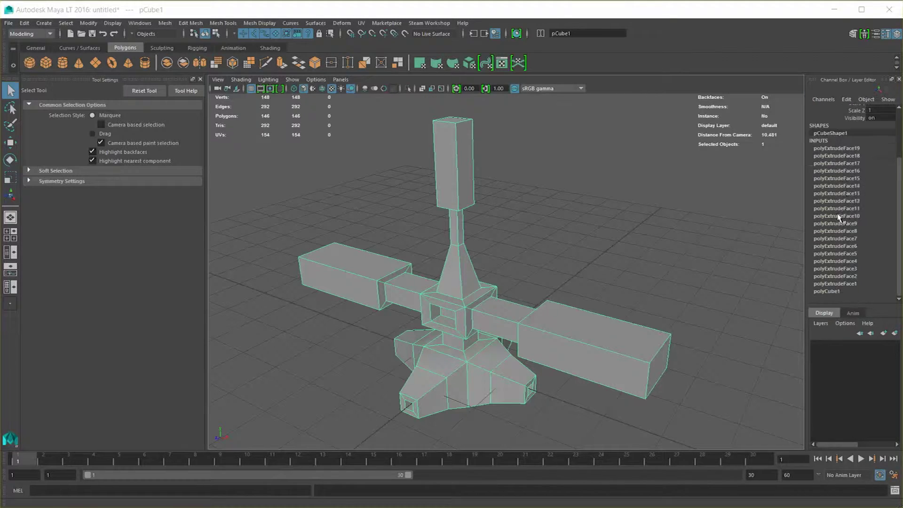
{"action": "left_click", "coordinate": [837, 148]}
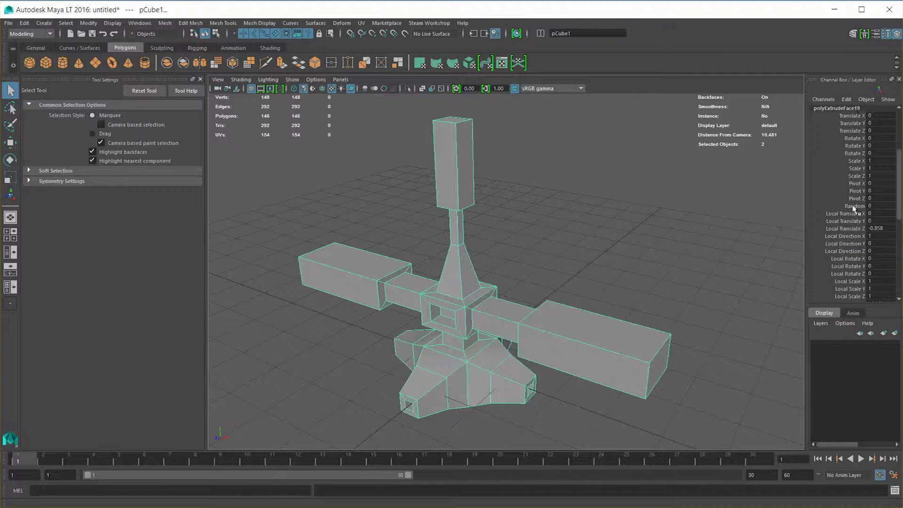
{"action": "scroll", "coordinate": [870, 220], "scroll_direction": "up", "scroll_amount": 3}
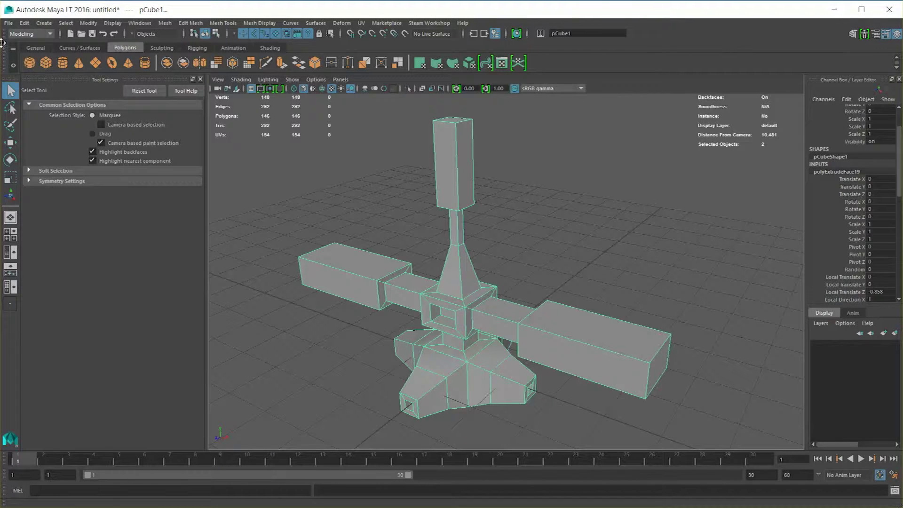
{"action": "left_click", "coordinate": [25, 24]}
{"action": "mouse_move", "coordinate": [68, 135]}
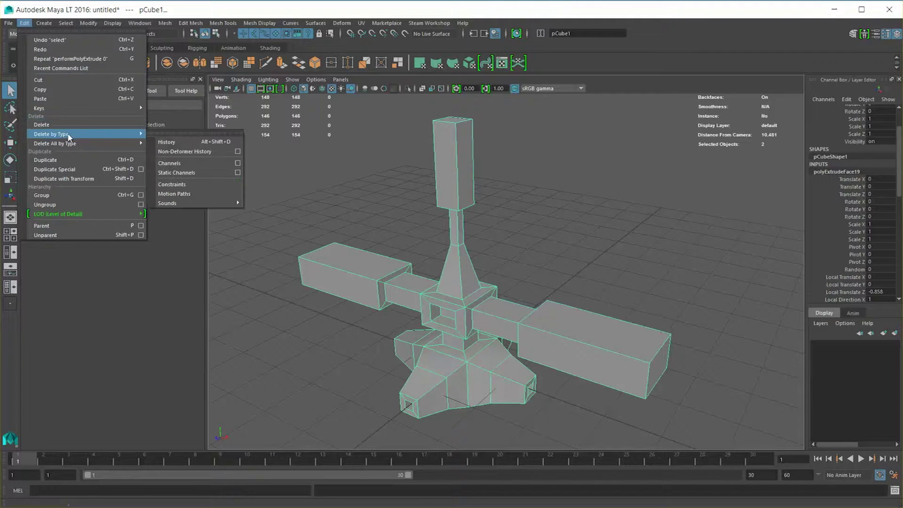
{"action": "left_click", "coordinate": [167, 142]}
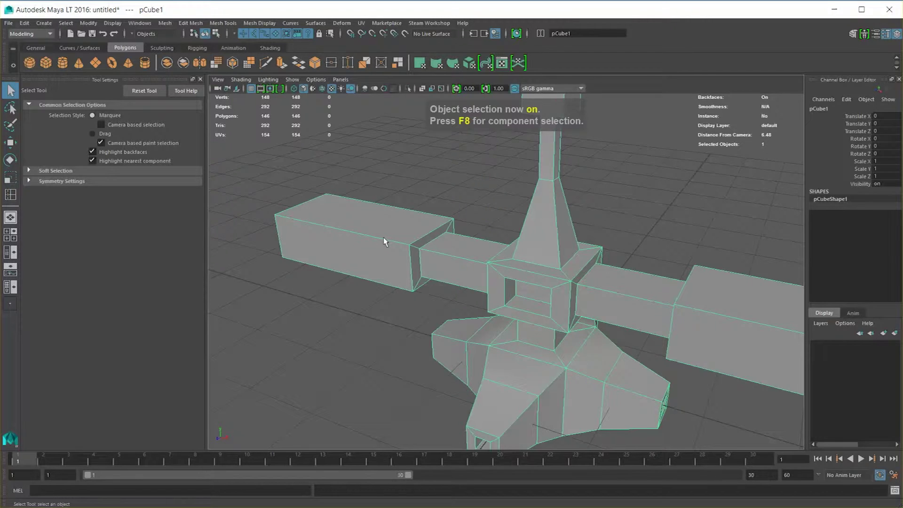
- Activate the Insert Edge Loop Tool with its options shown and reset it to default settings
{"action": "right_click", "coordinate": [389, 234], "text": "shift"}
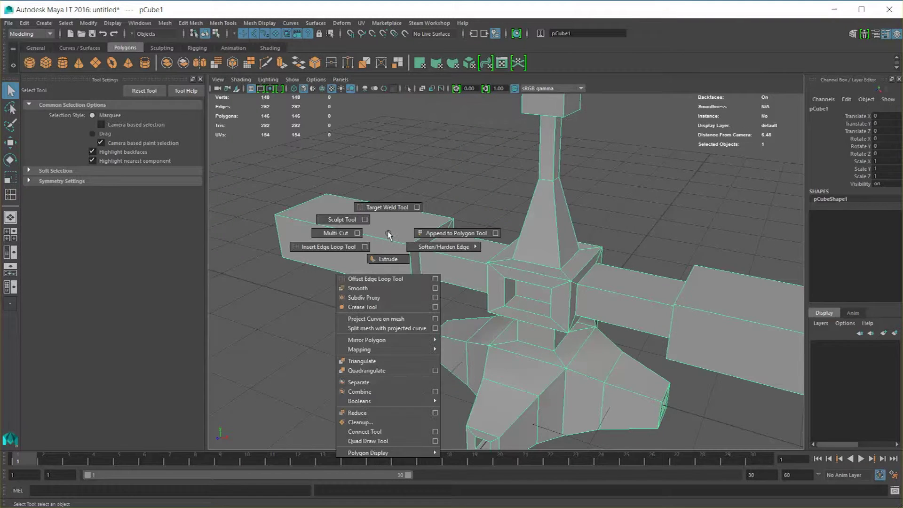
{"action": "left_click", "coordinate": [365, 247]}
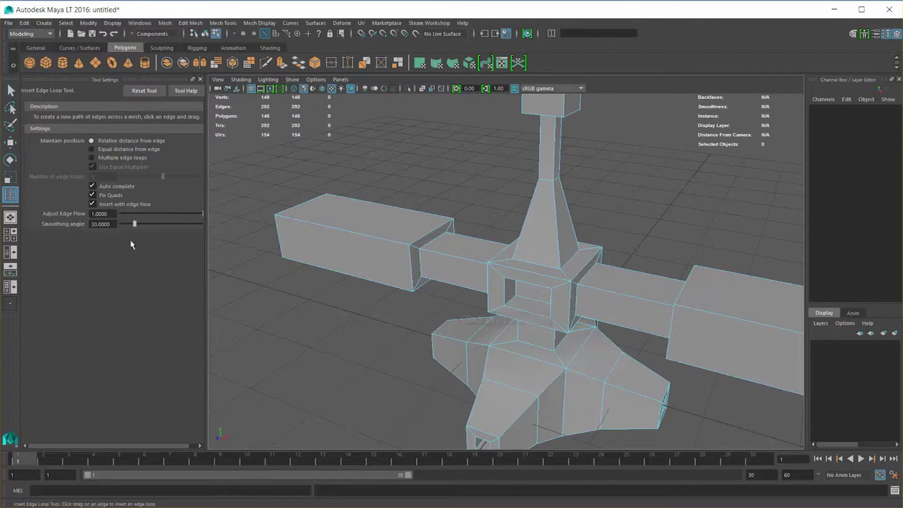
{"action": "left_click", "coordinate": [144, 91]}
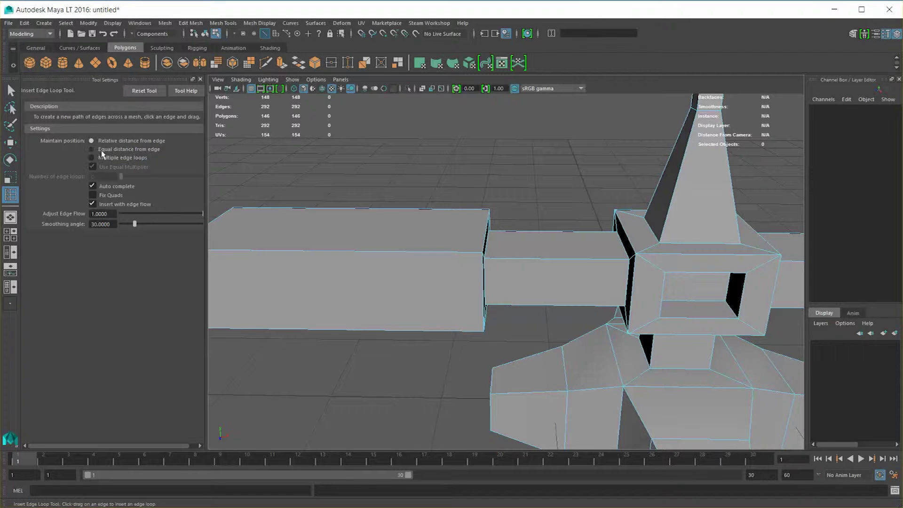
- Try to insert an edge loop across the horizontal arm's block near its outer end
{"action": "left_click_drag", "start_coordinate": [289, 181], "coordinate": [374, 227], "text": "alt"}
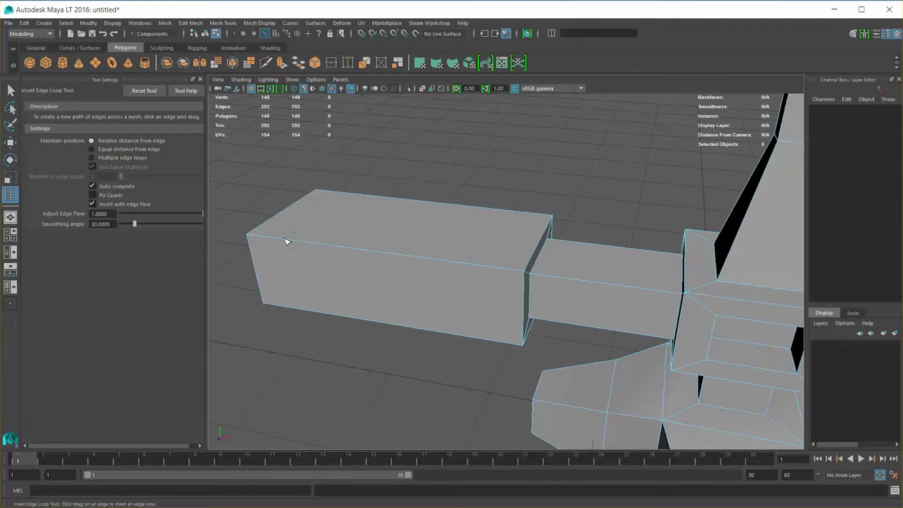
{"action": "mouse_move", "coordinate": [286, 241]}
{"action": "left_mouse_down"}
{"action": "mouse_move", "coordinate": [424, 256]}
{"action": "mouse_move", "coordinate": [278, 240]}
{"action": "left_mouse_up"}
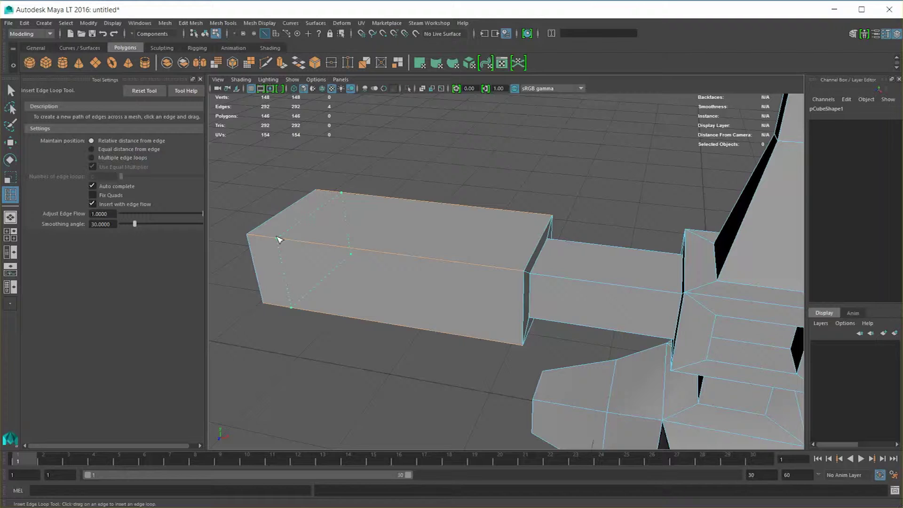
{"action": "left_click_drag", "start_coordinate": [279, 240], "coordinate": [438, 256]}
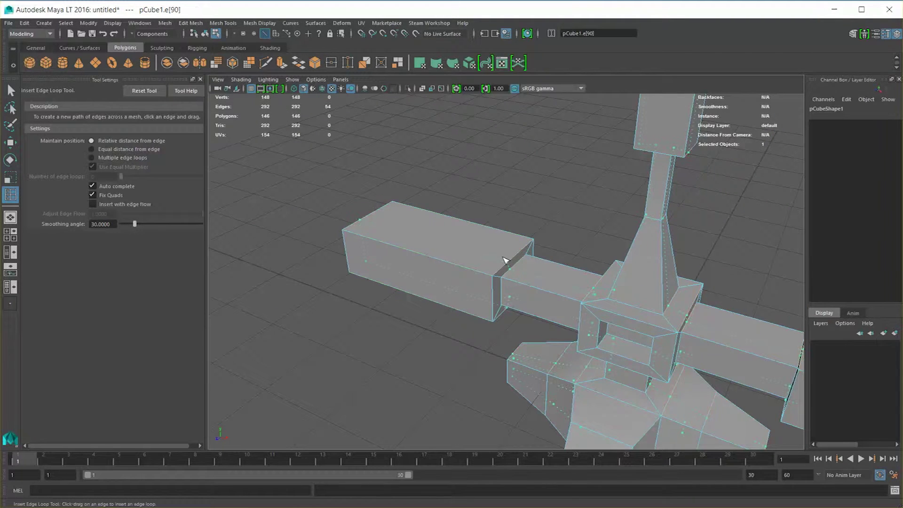
- Insert an edge loop running lengthwise through the arm and body, check its centring in the side view, and undo it
{"action": "mouse_move", "coordinate": [513, 252]}
{"action": "left_mouse_down"}
{"action": "mouse_move", "coordinate": [526, 244]}
{"action": "mouse_move", "coordinate": [506, 266]}
{"action": "left_mouse_up"}
{"action": "mouse_move", "coordinate": [509, 258]}
{"action": "left_mouse_down"}
{"action": "mouse_move", "coordinate": [523, 249]}
{"action": "mouse_move", "coordinate": [509, 268]}
{"action": "left_mouse_up"}
{"action": "key", "text": "space"}
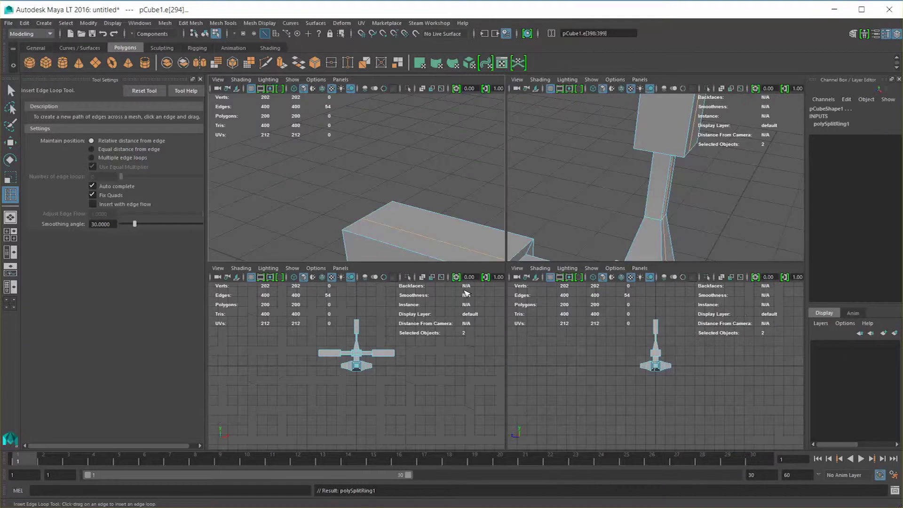
{"action": "key", "text": "space"}
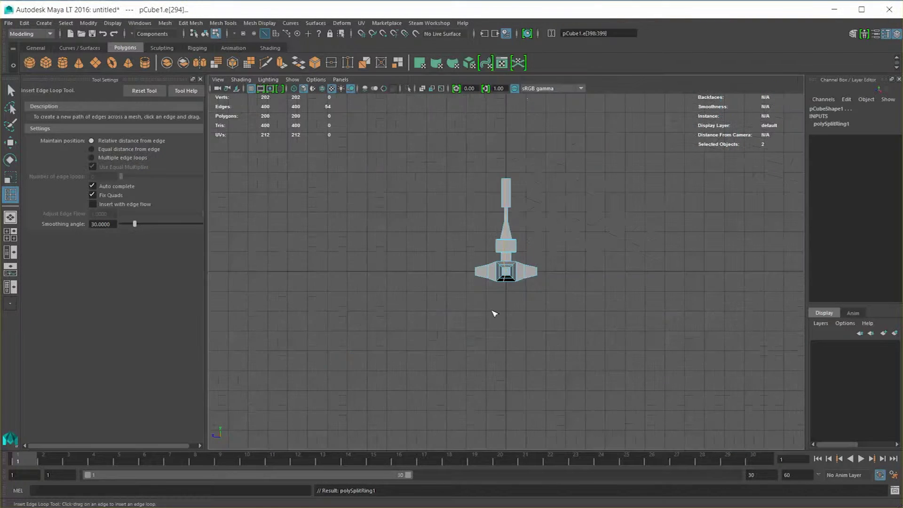
{"action": "scroll", "coordinate": [493, 312], "scroll_direction": "up", "scroll_amount": 8}
{"action": "key", "text": "ctrl+z"}
{"action": "middle_click_drag", "start_coordinate": [483, 334], "coordinate": [480, 359], "text": "alt"}
{"action": "scroll", "coordinate": [487, 330], "scroll_direction": "up", "scroll_amount": 6}
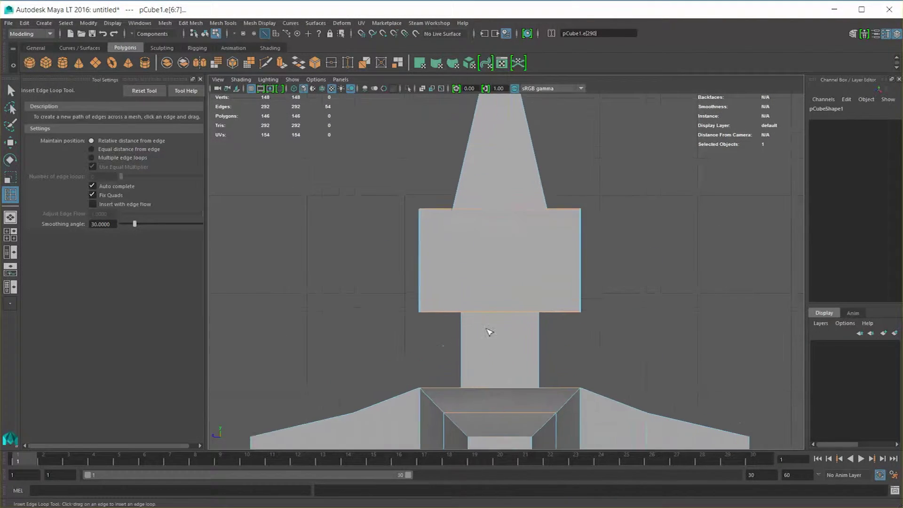
{"action": "left_click_drag", "start_coordinate": [493, 203], "coordinate": [511, 210]}
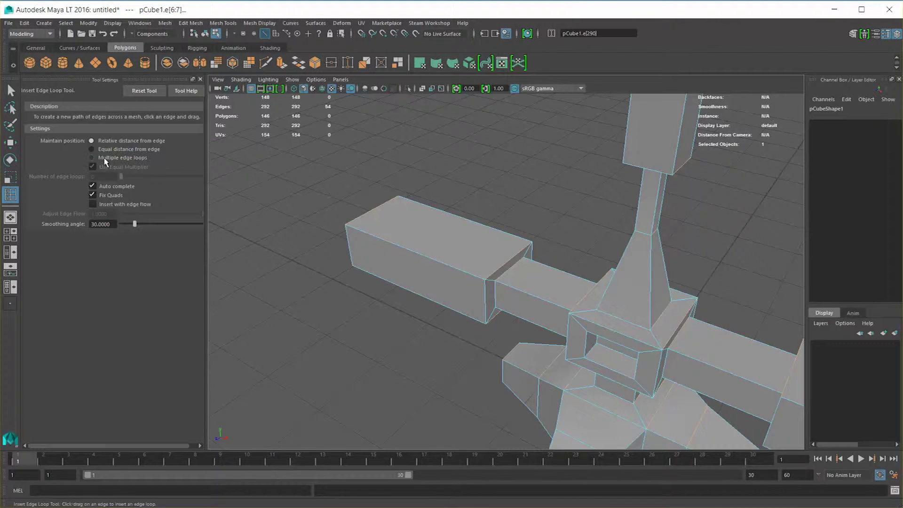
- Set the Insert Edge Loop Tool to multiple edge loops with one loop
{"action": "left_click", "coordinate": [110, 158]}
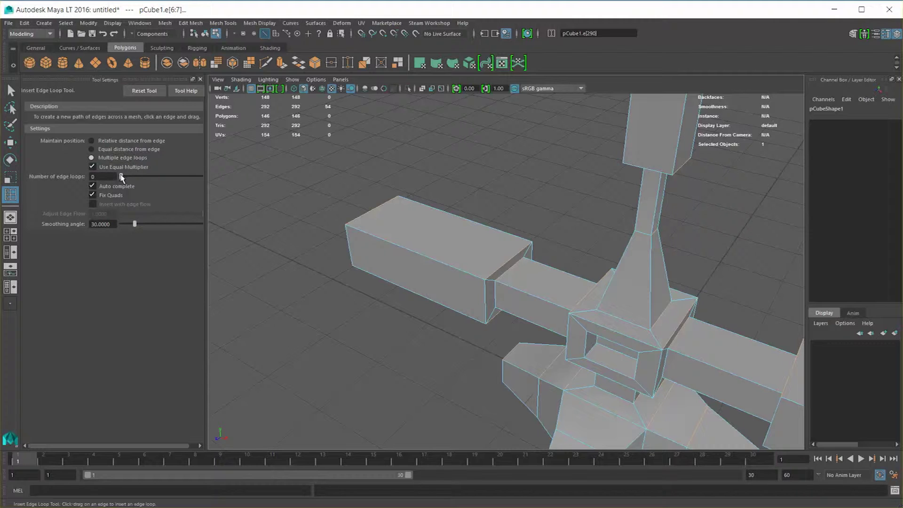
{"action": "left_click", "coordinate": [127, 178]}
{"action": "left_click_drag", "start_coordinate": [456, 259], "coordinate": [442, 252], "text": "alt"}
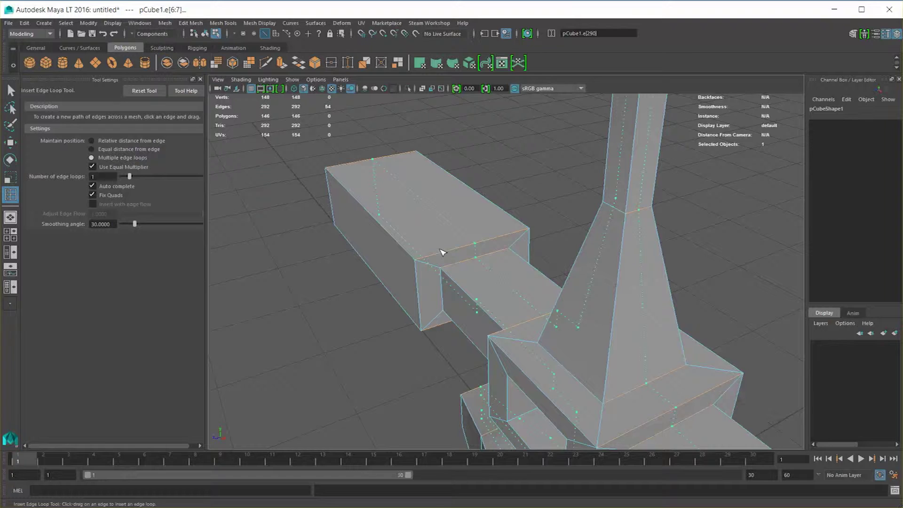
- Insert a centred edge loop lengthwise through the arms and body, and check it in the front and side views
{"action": "left_click", "coordinate": [477, 247]}
{"action": "key", "text": "space"}
{"action": "key", "text": "space"}
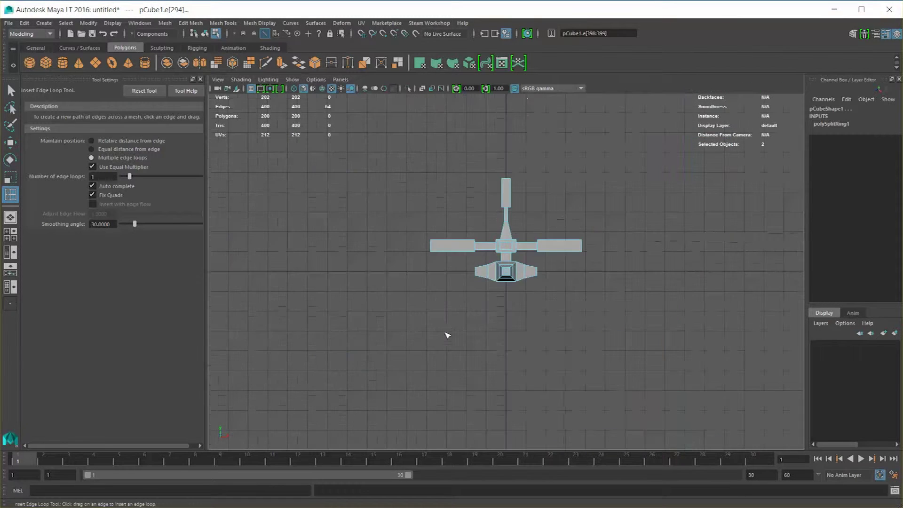
{"action": "key", "text": "space"}
{"action": "key", "text": "space"}
{"action": "key", "text": "q"}
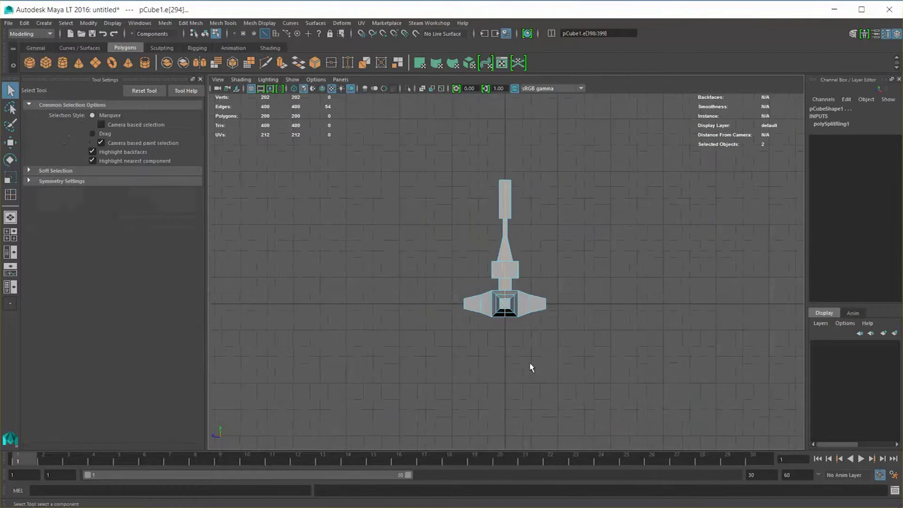
- Delete all faces on one side of the centre line in the side view, including the leftover protruding ones
{"action": "left_click_drag", "start_coordinate": [647, 140], "coordinate": [510, 377]}
{"action": "scroll", "coordinate": [511, 348], "scroll_direction": "up", "scroll_amount": 5}
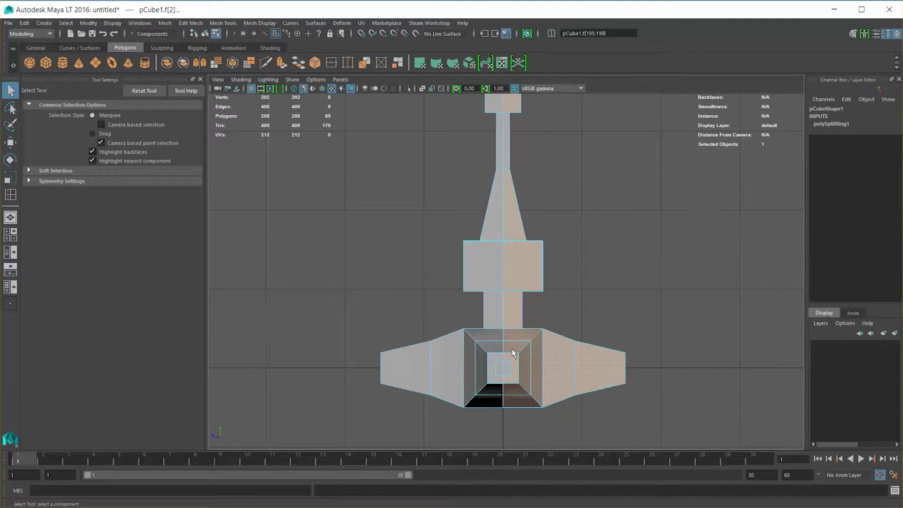
{"action": "key", "text": "Delete"}
{"action": "left_click_drag", "start_coordinate": [527, 130], "coordinate": [512, 171]}
{"action": "left_click_drag", "start_coordinate": [543, 323], "coordinate": [506, 405]}
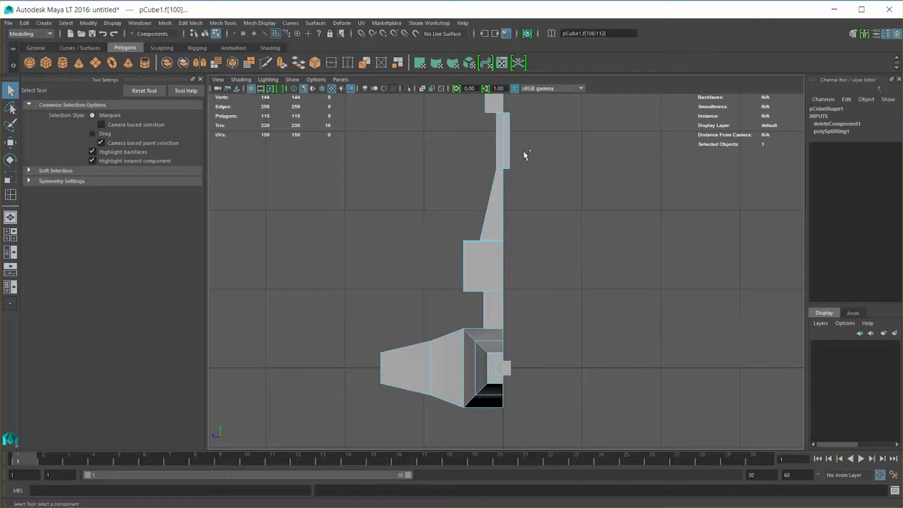
{"action": "left_click_drag", "start_coordinate": [528, 111], "coordinate": [507, 170]}
{"action": "key", "text": "Delete"}
{"action": "scroll", "coordinate": [510, 215], "scroll_direction": "down", "scroll_amount": 6}
{"action": "scroll", "coordinate": [510, 216], "scroll_direction": "up", "scroll_amount": 4}
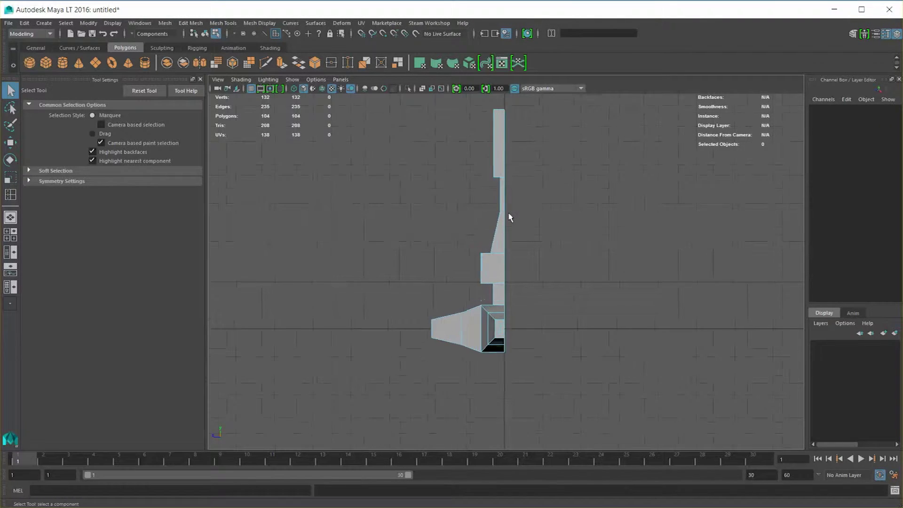
{"action": "middle_click_drag", "start_coordinate": [484, 194], "coordinate": [489, 240], "text": "alt"}
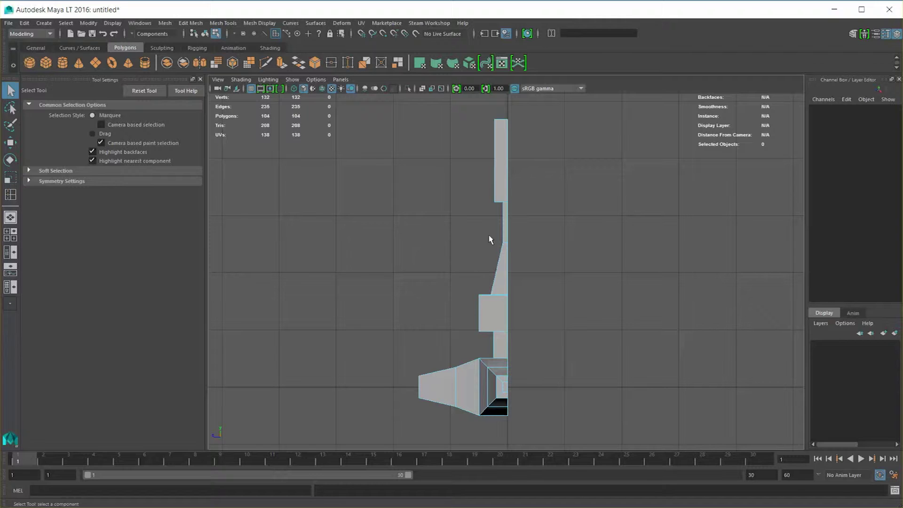
- Undo the deletion of the model's half and the centred edge loop
{"action": "key", "text": "space"}
{"action": "key", "text": "space"}
{"action": "key", "text": "ctrl+z"}
{"action": "key", "text": "ctrl+z"}
{"action": "key", "text": "ctrl+z"}
{"action": "key", "text": "ctrl+z"}
{"action": "key", "text": "ctrl+z"}
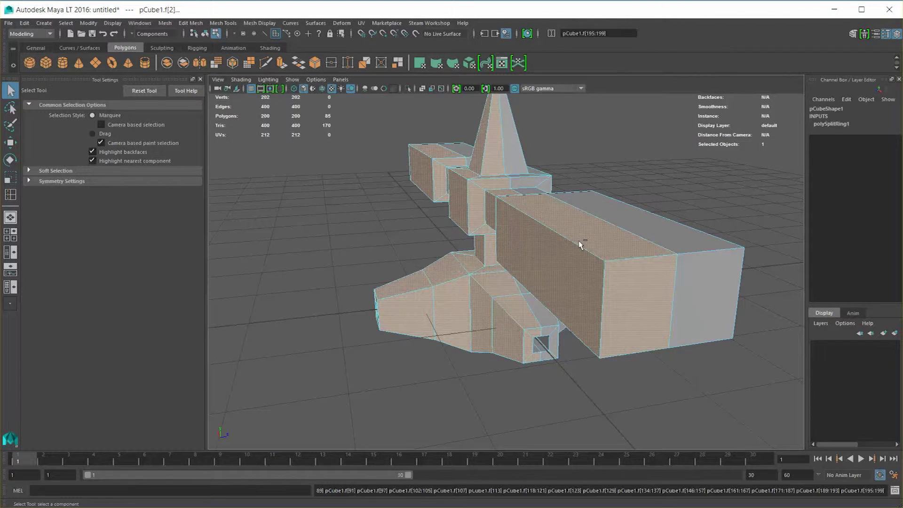
{"action": "left_click_drag", "start_coordinate": [537, 248], "coordinate": [488, 259], "text": "alt"}
{"action": "key", "text": "ctrl+z"}
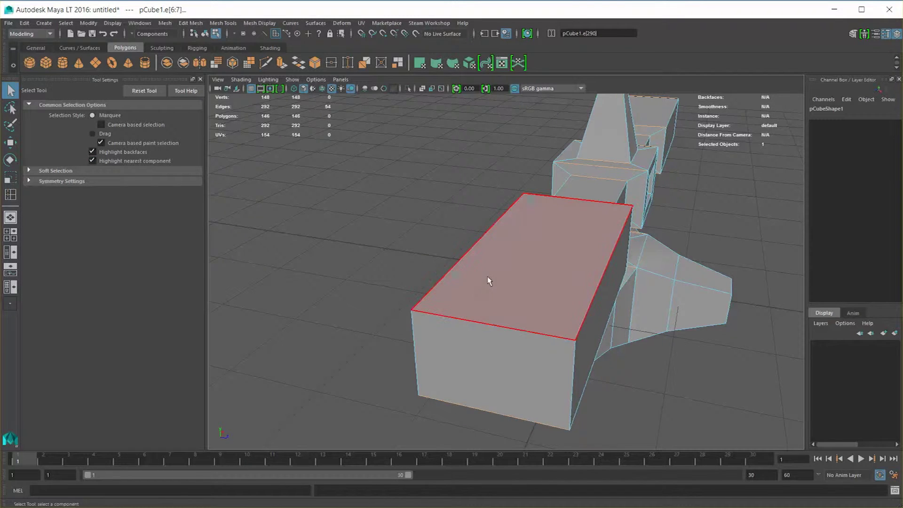
- Return to object selection and reactivate the Insert Edge Loop Tool on the model
{"action": "key", "text": "F8"}
{"action": "key", "text": "F8"}
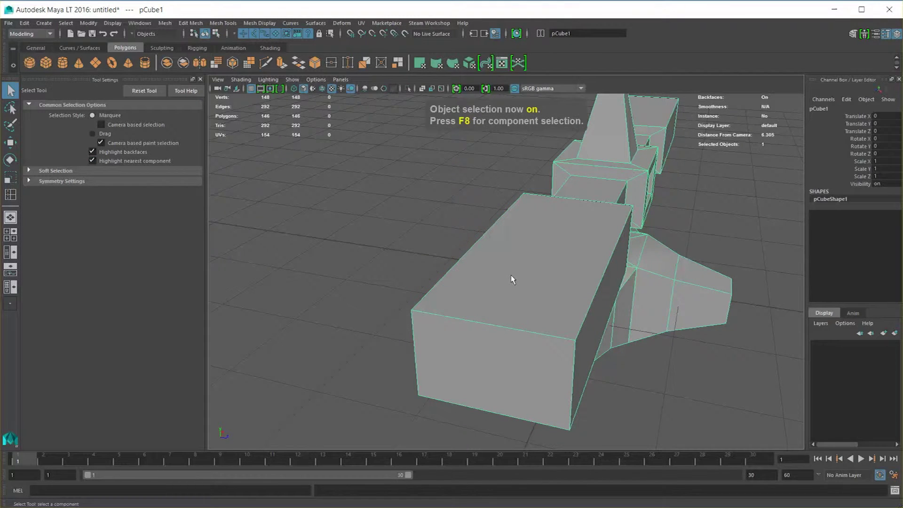
{"action": "right_click_drag", "start_coordinate": [525, 251], "coordinate": [502, 267], "text": "shift"}
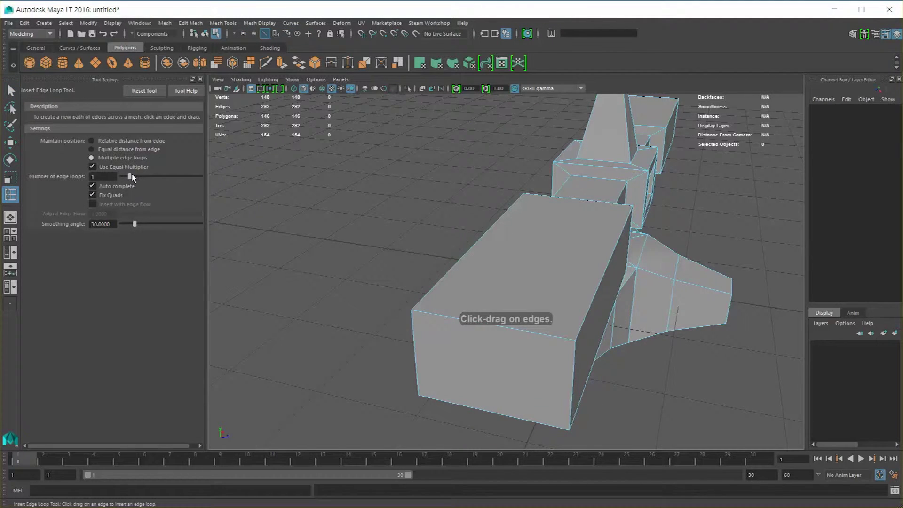
- Set the number of edge loops to 2, insert them lengthwise through the arm block, and undo the insertion
{"action": "left_click_drag", "start_coordinate": [131, 176], "coordinate": [137, 177]}
{"action": "left_click_drag", "start_coordinate": [521, 332], "coordinate": [507, 335]}
{"action": "mouse_move", "coordinate": [471, 304]}
{"action": "left_mouse_down", "text": "alt"}
{"action": "mouse_move", "coordinate": [501, 307]}
{"action": "mouse_move", "coordinate": [470, 301]}
{"action": "left_mouse_up", "text": "alt"}
{"action": "key", "text": "ctrl+z"}
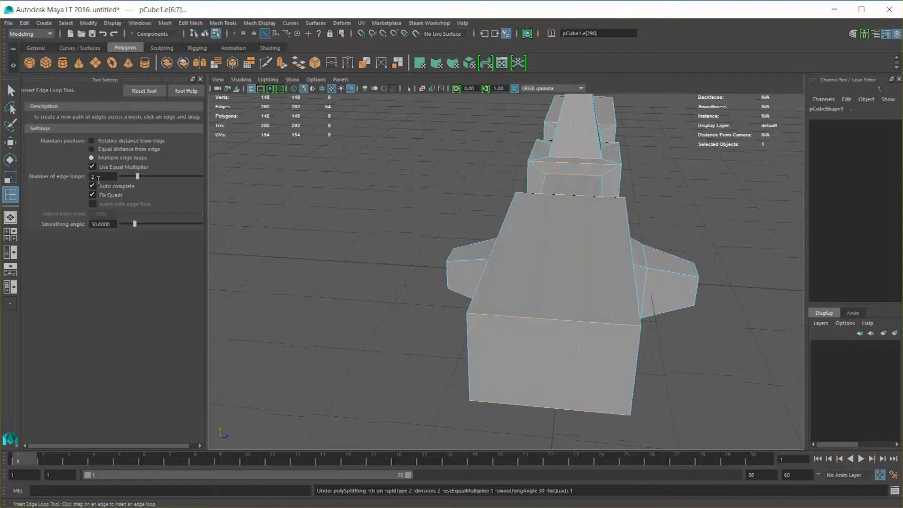
- Set the number of edge loops to 6 and insert them evenly spaced across the length of the horizontal arm's block
{"action": "left_click_drag", "start_coordinate": [358, 272], "coordinate": [280, 235], "text": "alt"}
{"action": "left_click_drag", "start_coordinate": [137, 177], "coordinate": [171, 178]}
{"action": "left_click_drag", "start_coordinate": [307, 227], "coordinate": [470, 261], "text": "alt"}
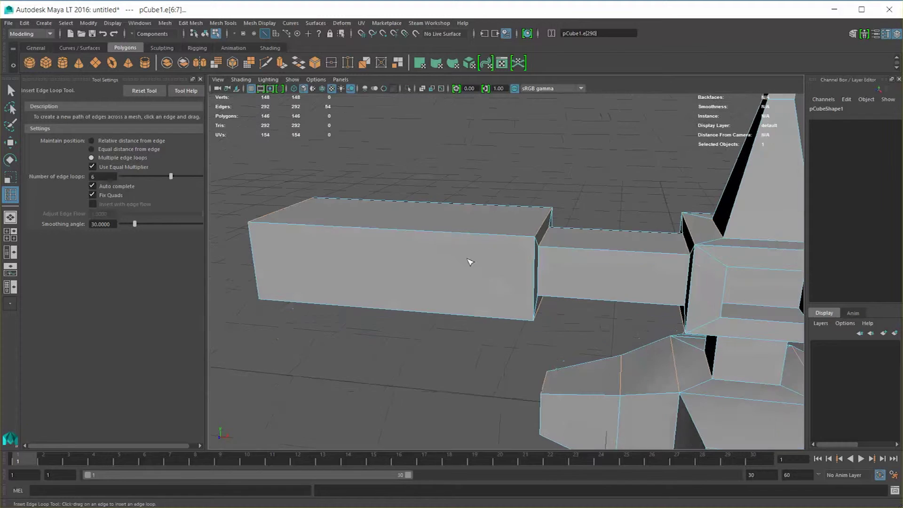
{"action": "left_click", "coordinate": [438, 234]}
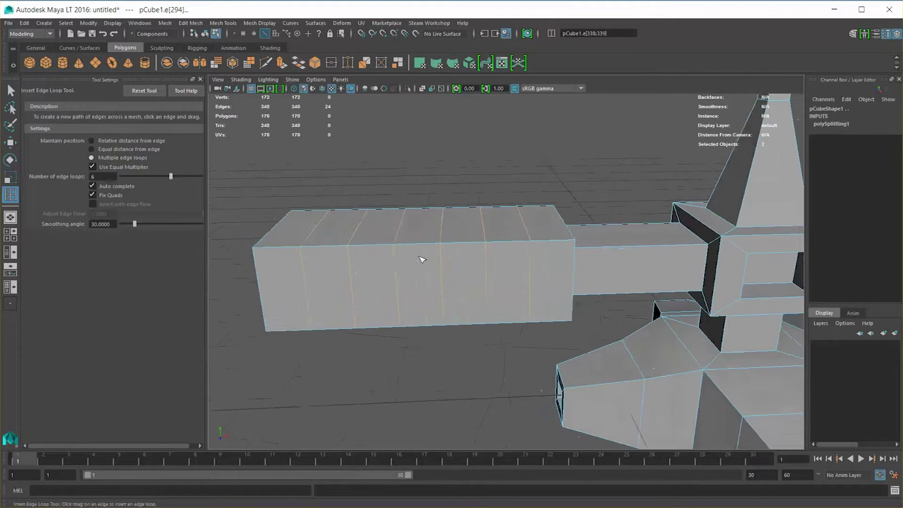
- Extrude the seven front faces of the subdivided arm block with Keep Faces Together off, scaling each face uniformly to 0.65
{"action": "middle_click_drag", "start_coordinate": [422, 260], "coordinate": [479, 264], "text": "alt"}
{"action": "key", "text": "q"}
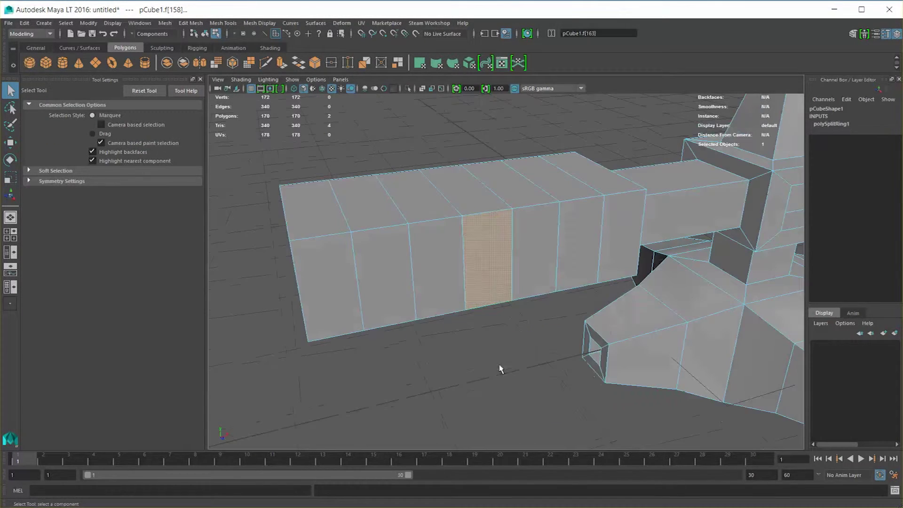
{"action": "left_click", "coordinate": [288, 299]}
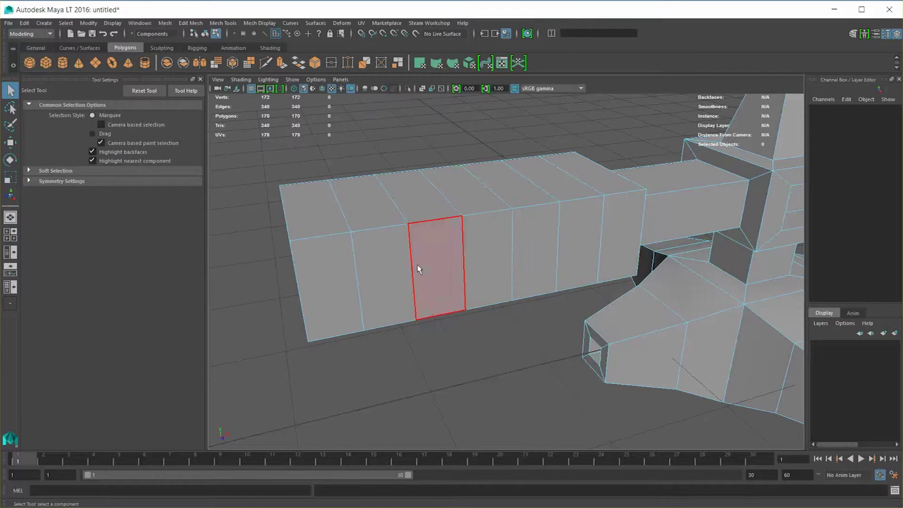
{"action": "right_click_drag", "start_coordinate": [393, 254], "coordinate": [395, 277]}
{"action": "left_click", "coordinate": [340, 277]}
{"action": "left_click", "coordinate": [398, 272], "text": "shift"}
{"action": "left_click", "coordinate": [452, 257], "text": "shift"}
{"action": "left_click", "coordinate": [496, 250], "text": "shift"}
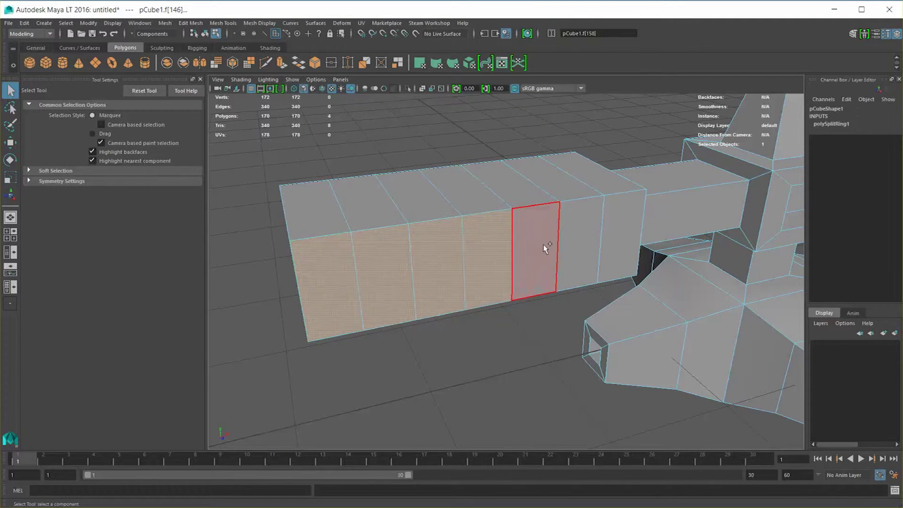
{"action": "left_click", "coordinate": [543, 244], "text": "shift"}
{"action": "left_click", "coordinate": [583, 239], "text": "shift"}
{"action": "left_click", "coordinate": [620, 238], "text": "shift"}
{"action": "key", "text": "ctrl+e"}
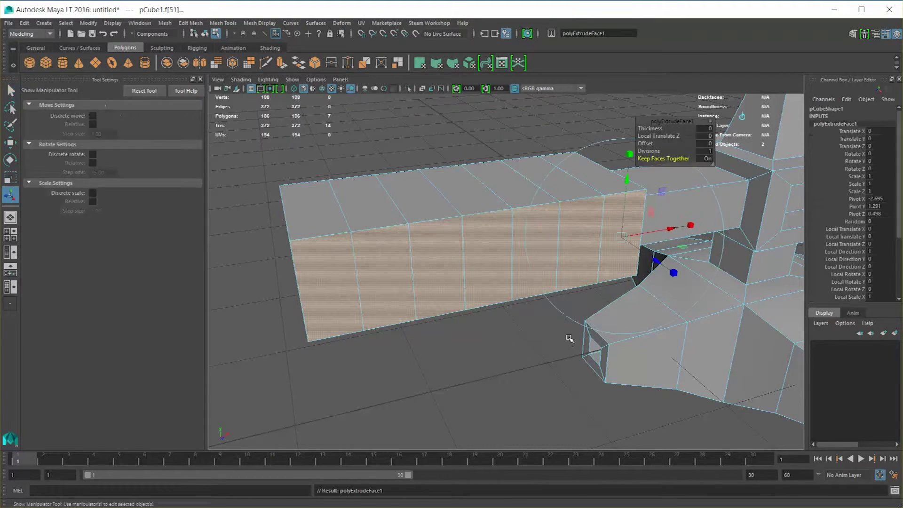
{"action": "left_click", "coordinate": [630, 155]}
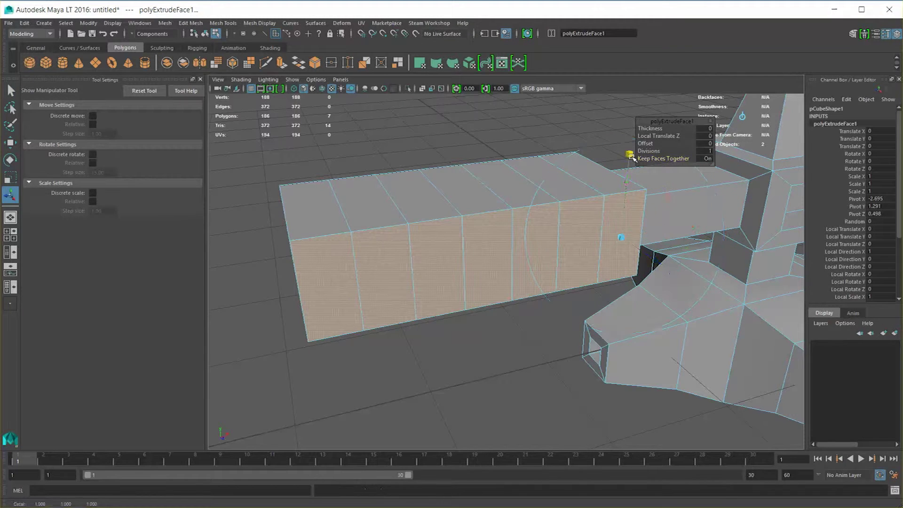
{"action": "left_click", "coordinate": [633, 159]}
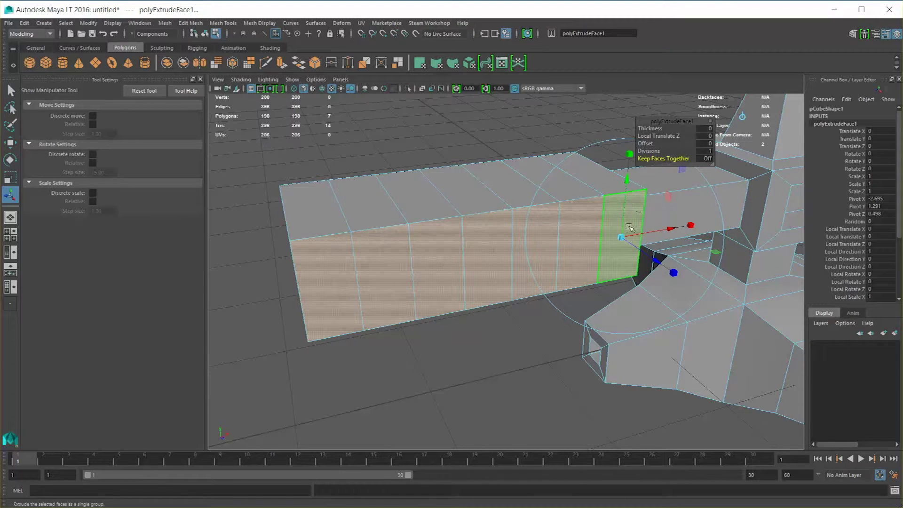
{"action": "left_click_drag", "start_coordinate": [622, 237], "coordinate": [614, 239]}
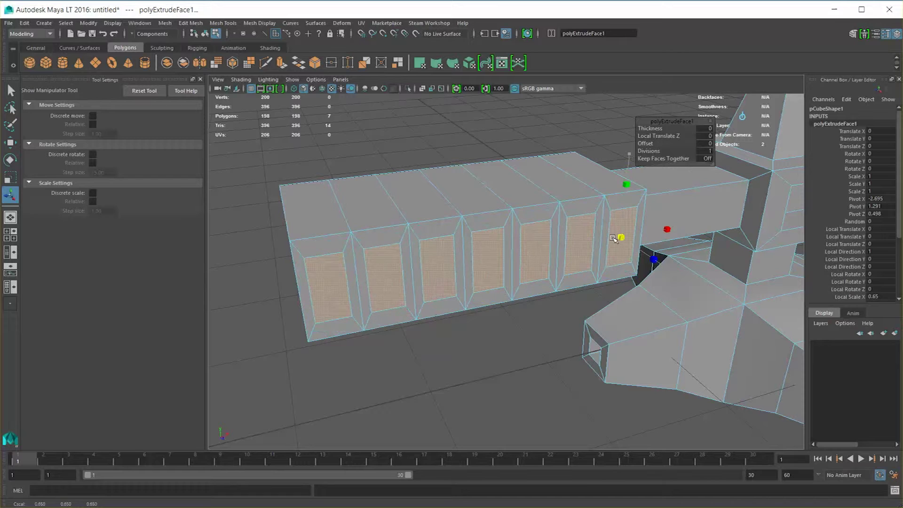
- Extrude the seven inset faces inward with a Local Translate Z of about -0.073, and return to object selection
{"action": "key", "text": "ctrl+e"}
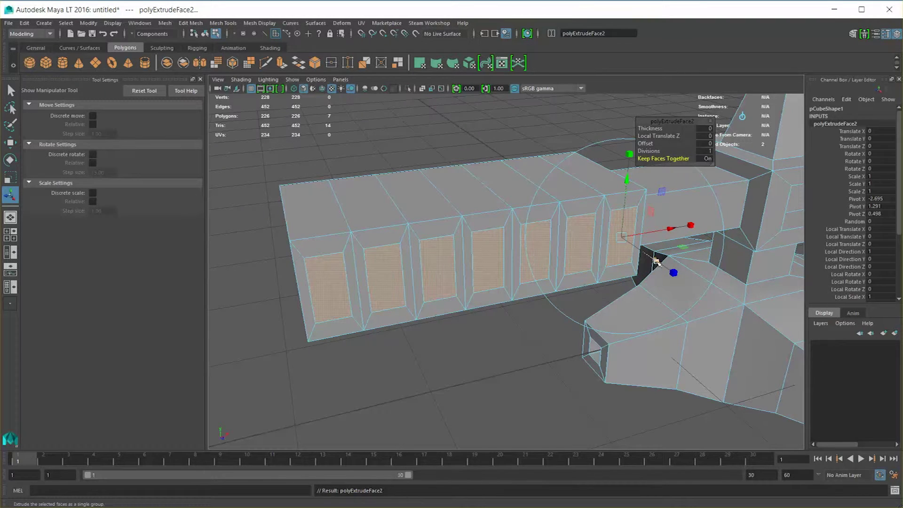
{"action": "left_click_drag", "start_coordinate": [656, 261], "coordinate": [651, 257]}
{"action": "key", "text": "q"}
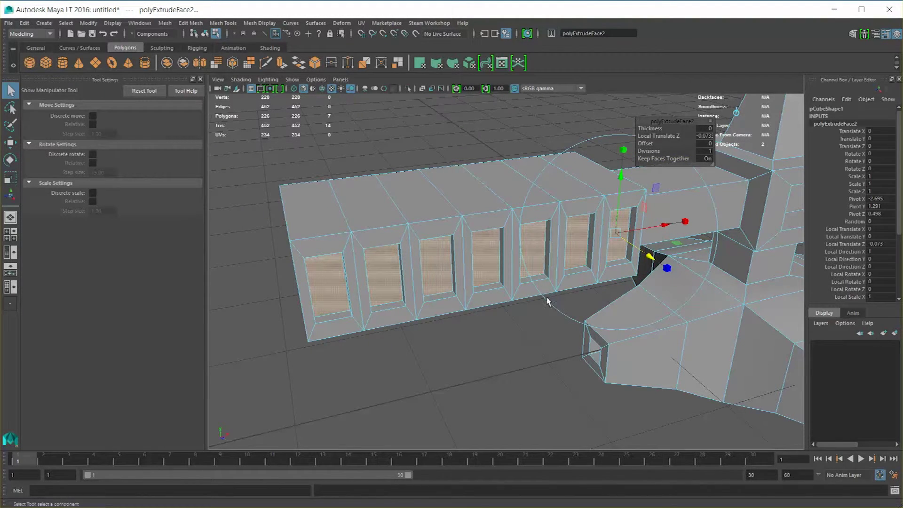
{"action": "left_click", "coordinate": [477, 148]}
{"action": "left_click_drag", "start_coordinate": [567, 223], "coordinate": [527, 223], "text": "alt"}
{"action": "key", "text": "F8"}
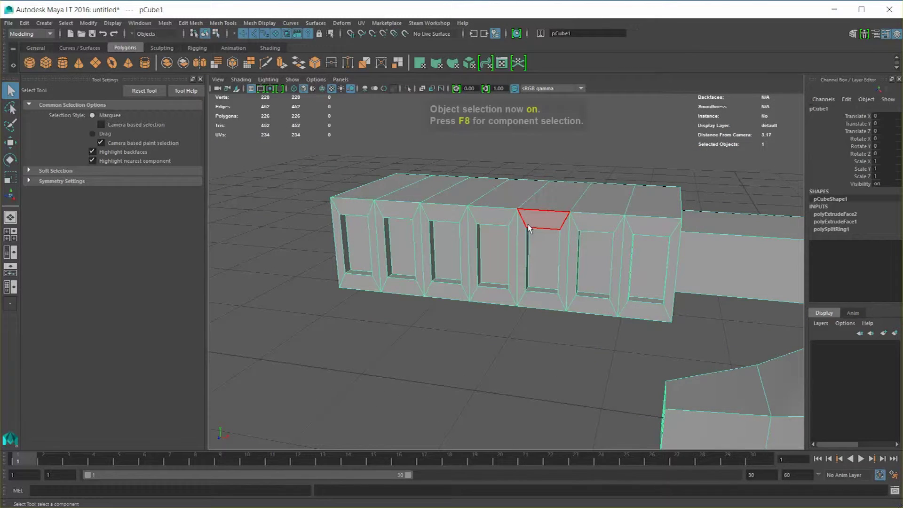
- Activate the Insert Edge Loop Tool on the model with Relative distance from edge and Insert with edge flow enabled
{"action": "left_click", "coordinate": [570, 177]}
{"action": "scroll", "coordinate": [645, 245], "scroll_direction": "down", "scroll_amount": 3}
{"action": "left_click_drag", "start_coordinate": [651, 248], "coordinate": [431, 287], "text": "alt"}
{"action": "left_click", "coordinate": [431, 287]}
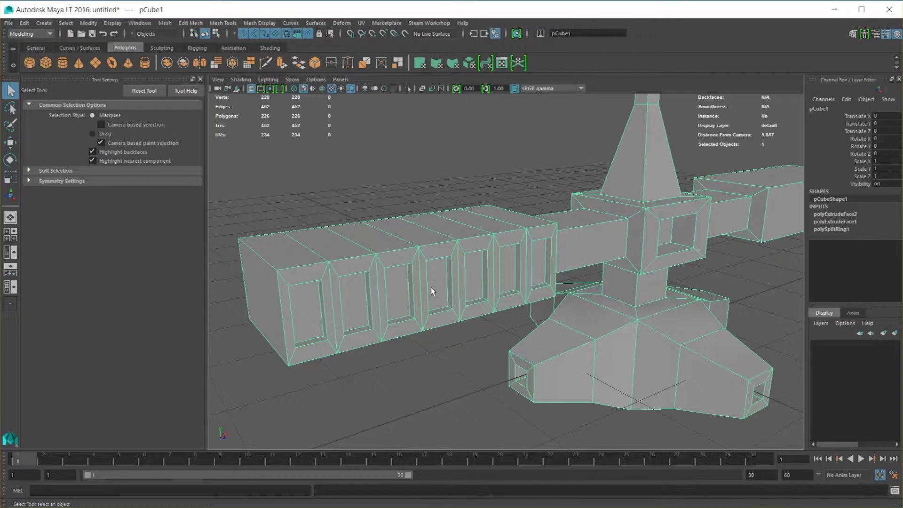
{"action": "left_click_drag", "start_coordinate": [562, 276], "coordinate": [405, 255], "text": "alt"}
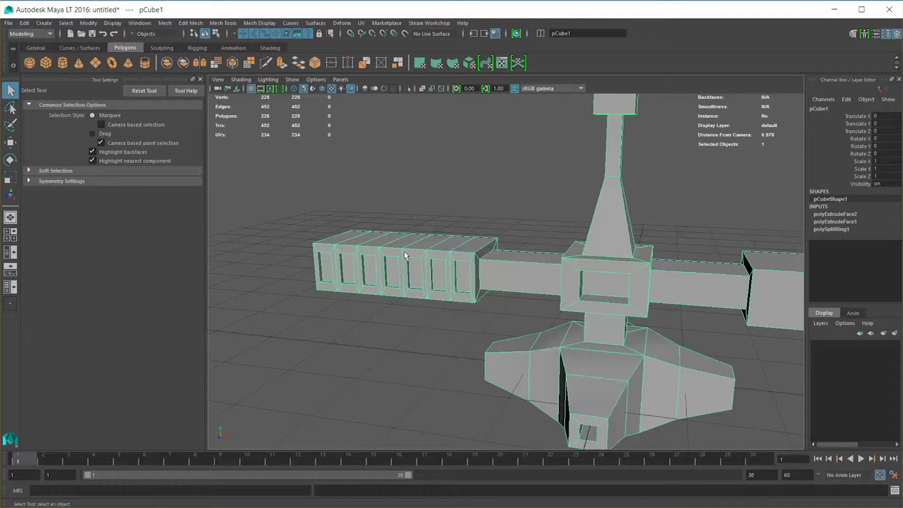
{"action": "right_click_drag", "start_coordinate": [408, 260], "coordinate": [389, 263], "text": "shift"}
{"action": "left_click", "coordinate": [92, 140]}
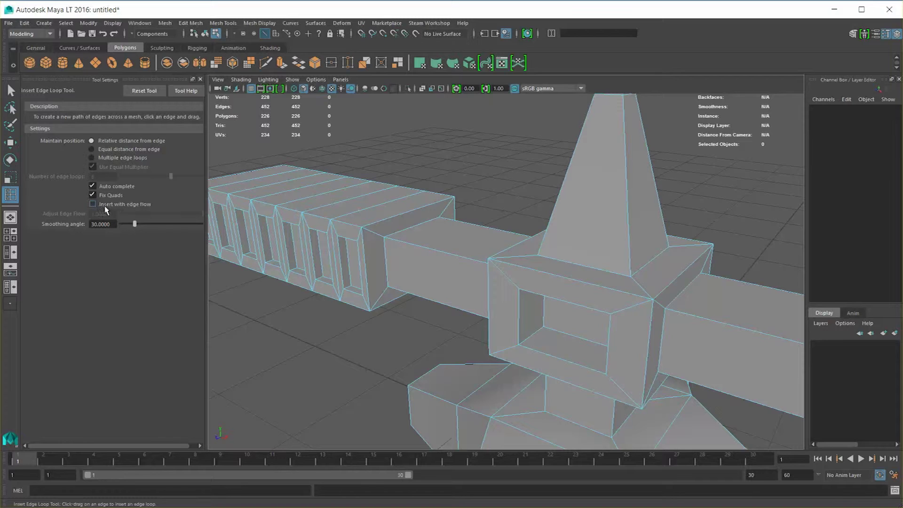
{"action": "left_click", "coordinate": [103, 205]}
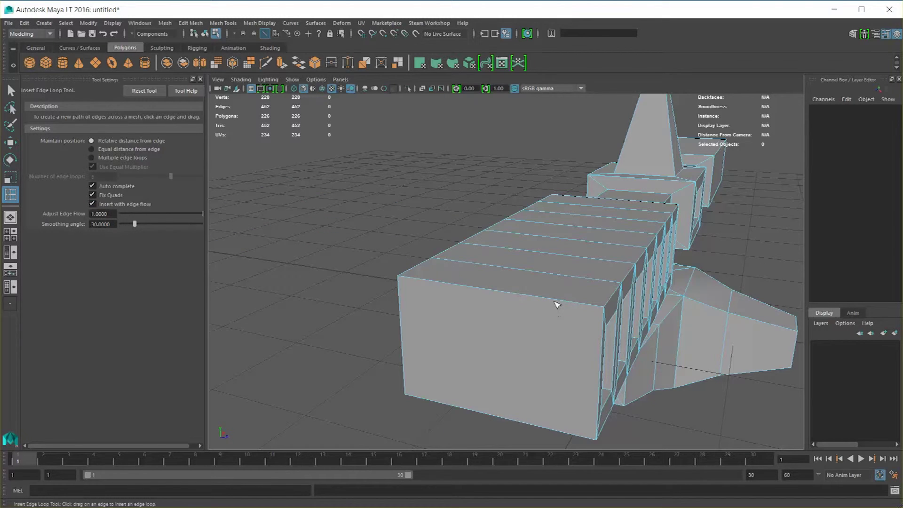
- Insert an edge loop with edge flow lengthwise through the middle of the horizontal arms and inspect the bulged shape
{"action": "left_click", "coordinate": [554, 300]}
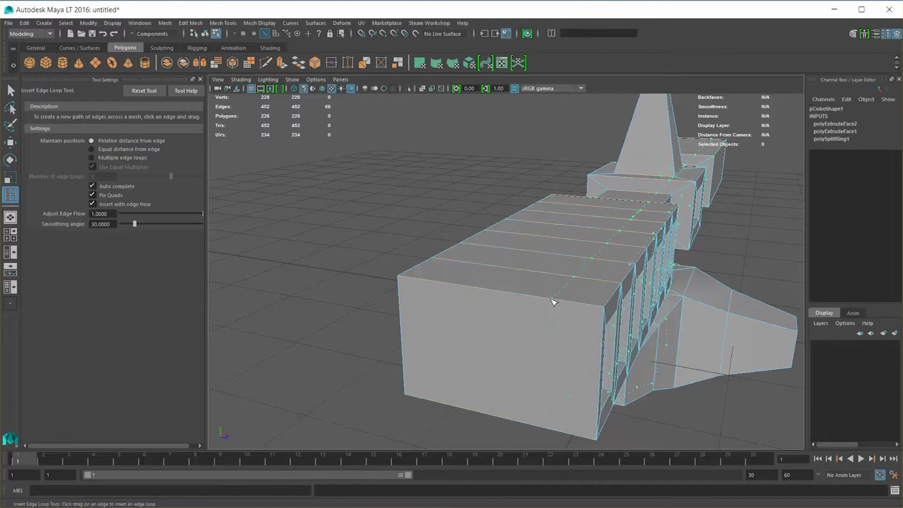
{"action": "left_click", "coordinate": [494, 297]}
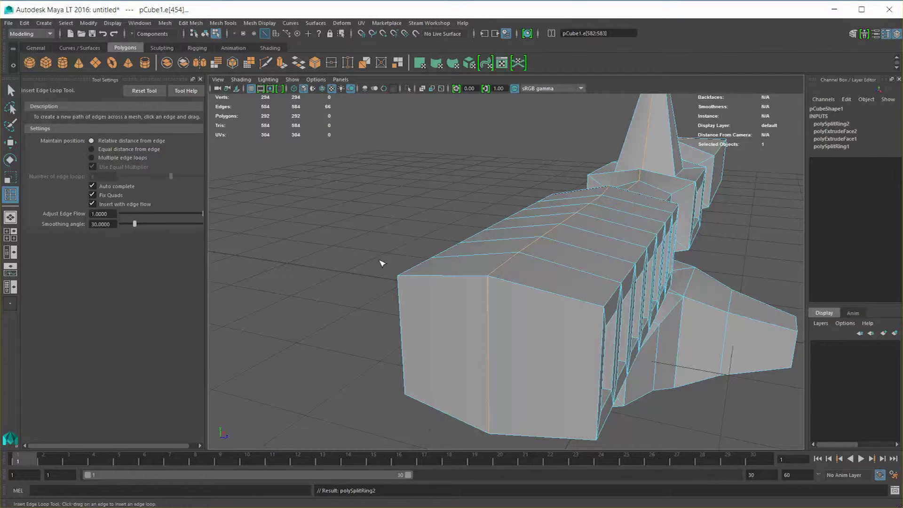
{"action": "left_click_drag", "start_coordinate": [580, 315], "coordinate": [482, 312], "text": "alt"}
{"action": "left_click_drag", "start_coordinate": [413, 234], "coordinate": [460, 270], "text": "alt"}
{"action": "scroll", "coordinate": [460, 270], "scroll_direction": "up", "scroll_amount": 7}
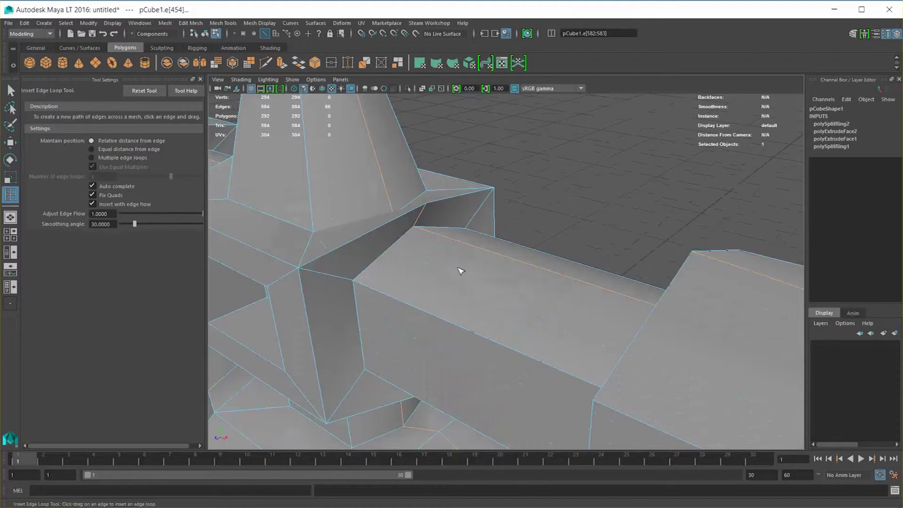
{"action": "scroll", "coordinate": [482, 248], "scroll_direction": "down", "scroll_amount": 4}
{"action": "scroll", "coordinate": [482, 248], "scroll_direction": "down", "scroll_amount": 3}
{"action": "middle_click_drag", "start_coordinate": [668, 329], "coordinate": [572, 284], "text": "alt"}
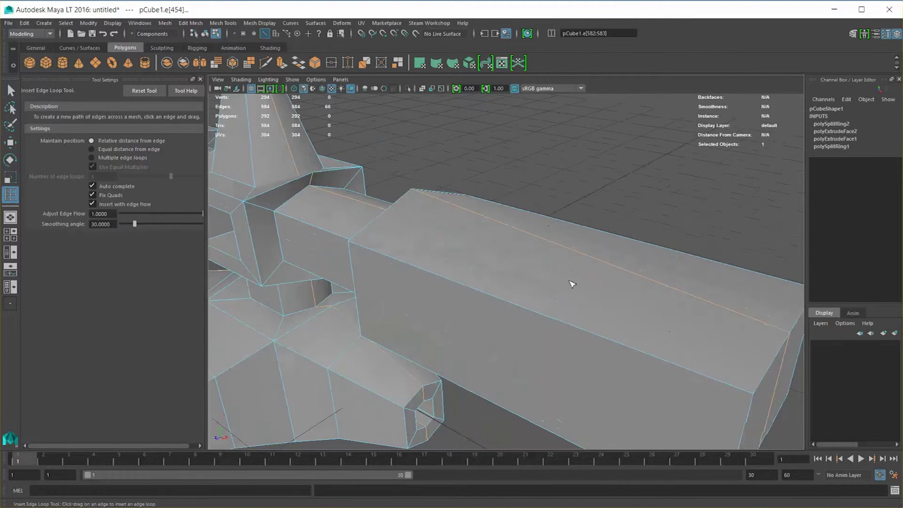
- Insert two edge loops with edge flow across the plain arm block, one near each end
{"action": "left_click_drag", "start_coordinate": [522, 278], "coordinate": [540, 278], "text": "alt"}
{"action": "scroll", "coordinate": [502, 278], "scroll_direction": "down", "scroll_amount": 4}
{"action": "left_click", "coordinate": [601, 288]}
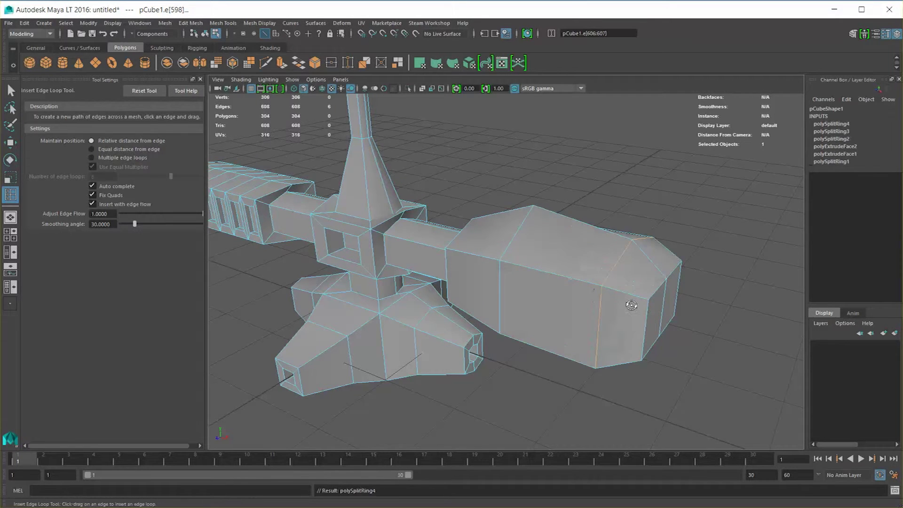
{"action": "left_click_drag", "start_coordinate": [631, 306], "coordinate": [635, 278], "text": "alt"}
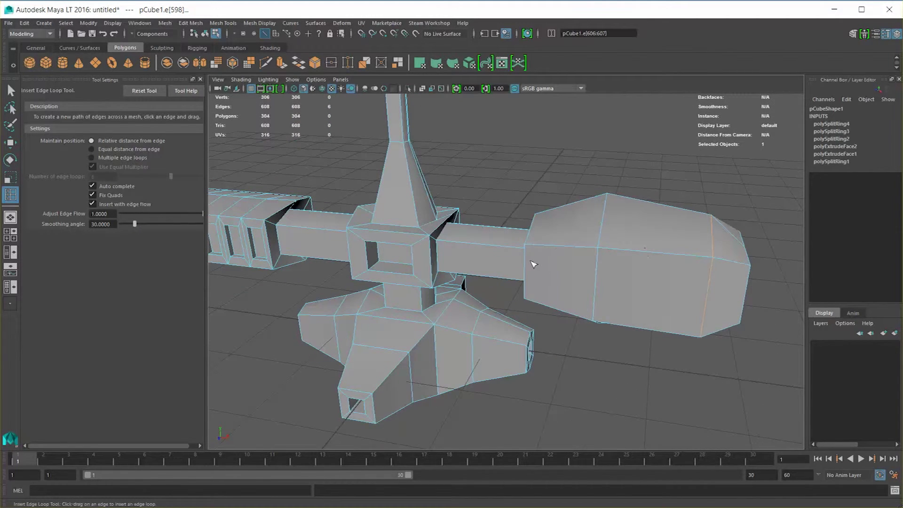
- Undo the three edge loops inserted with edge flow and reselect the model with the Select Tool
{"action": "key", "text": "ctrl+z"}
{"action": "key", "text": "ctrl+z"}
{"action": "key", "text": "ctrl+z"}
{"action": "key", "text": "ctrl+z"}
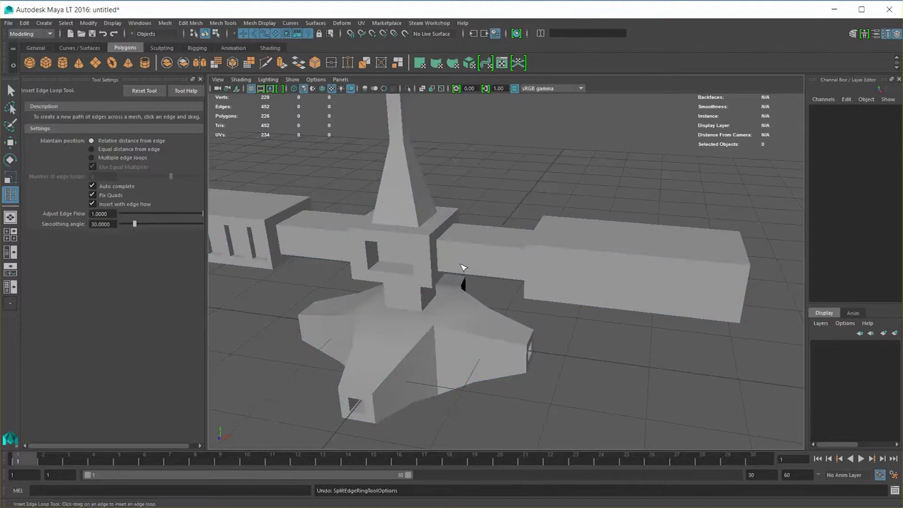
{"action": "middle_click_drag", "start_coordinate": [464, 267], "coordinate": [654, 299], "text": "alt"}
{"action": "key", "text": "q"}
{"action": "left_click", "coordinate": [415, 285]}
- Reactivate the Insert Edge Loop Tool and insert a loop with edge flow around the middle of the plain block's connecting arm
{"action": "scroll", "coordinate": [412, 287], "scroll_direction": "up", "scroll_amount": 4}
{"action": "middle_click_drag", "start_coordinate": [317, 286], "coordinate": [453, 298], "text": "alt"}
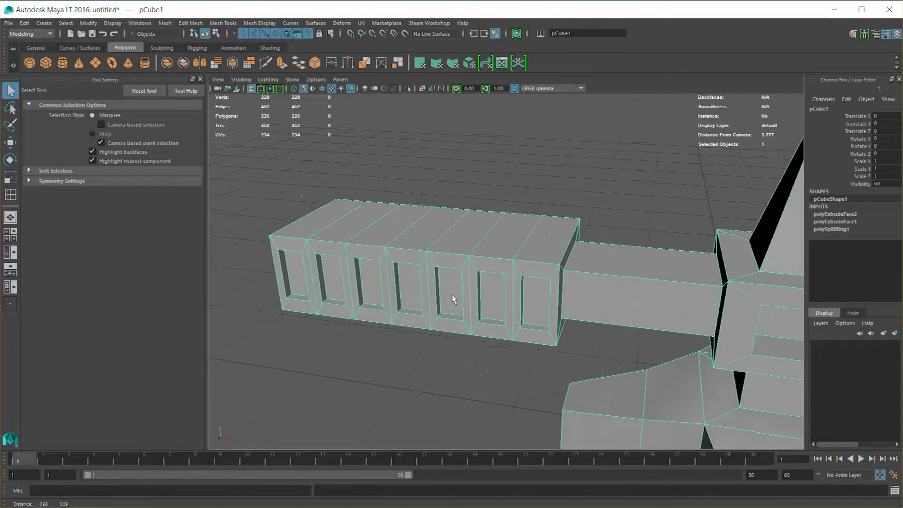
{"action": "left_click_drag", "start_coordinate": [453, 299], "coordinate": [402, 268], "text": "alt"}
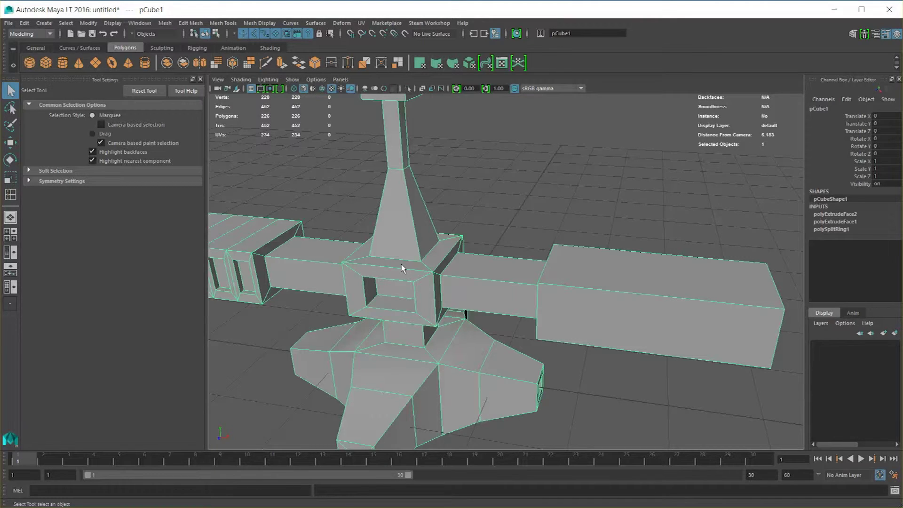
{"action": "middle_click_drag", "start_coordinate": [657, 224], "coordinate": [693, 193], "text": "alt"}
{"action": "scroll", "coordinate": [630, 228], "scroll_direction": "up", "scroll_amount": 3}
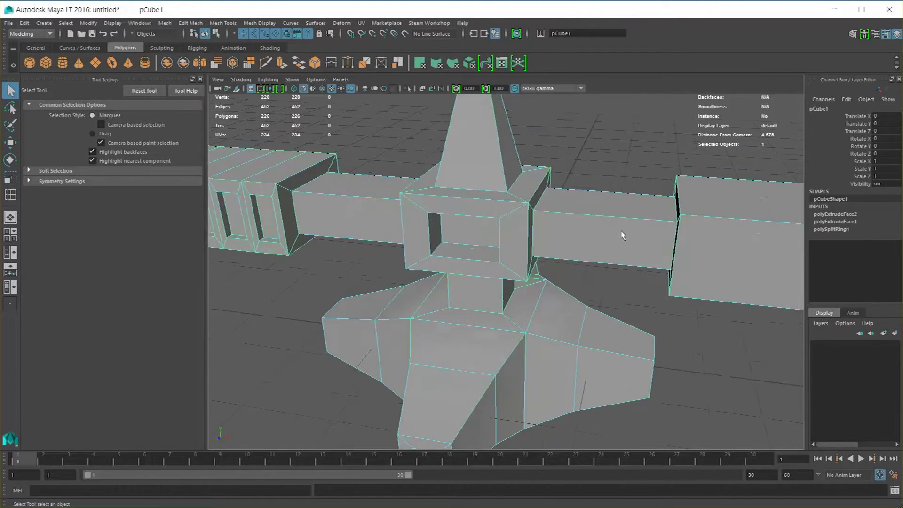
{"action": "right_click_drag", "start_coordinate": [621, 230], "coordinate": [587, 228]}
{"action": "left_click", "coordinate": [537, 236]}
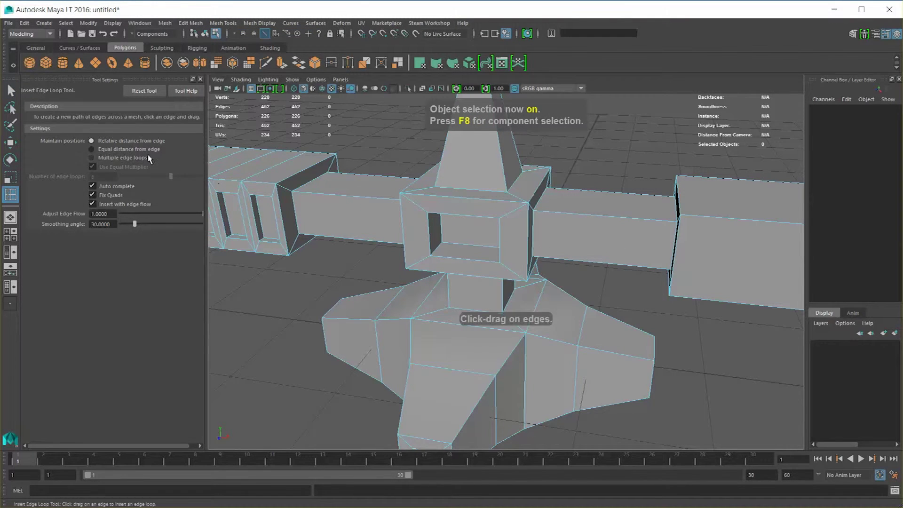
{"action": "left_click", "coordinate": [604, 219]}
{"action": "scroll", "coordinate": [605, 221], "scroll_direction": "up", "scroll_amount": 4}
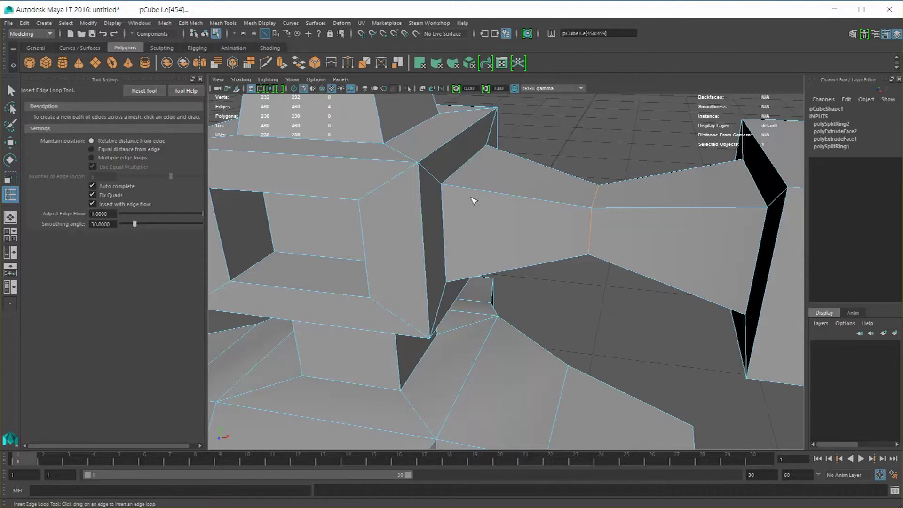
- Insert an edge loop with edge flow near each end of the connecting arm, beside the plain block and the central hub
{"action": "left_click", "coordinate": [747, 211]}
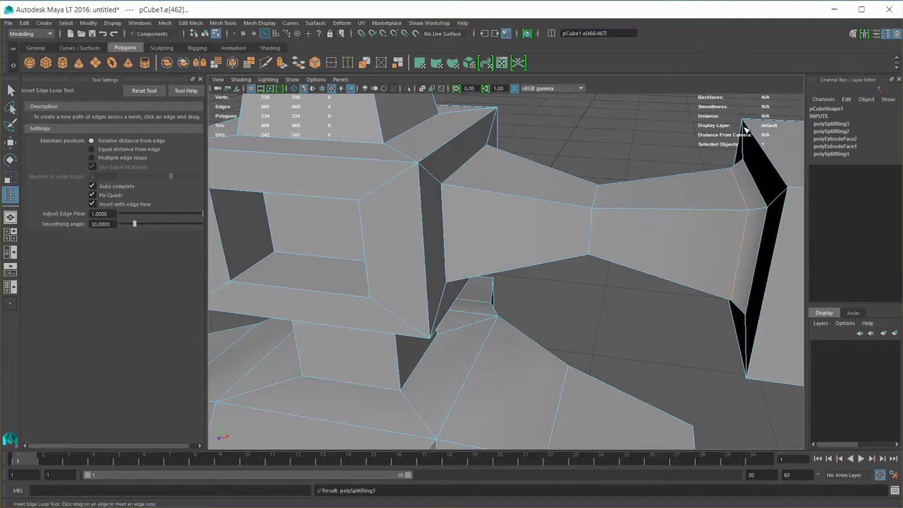
{"action": "left_click", "coordinate": [501, 152]}
{"action": "left_click_drag", "start_coordinate": [458, 196], "coordinate": [482, 179], "text": "alt"}
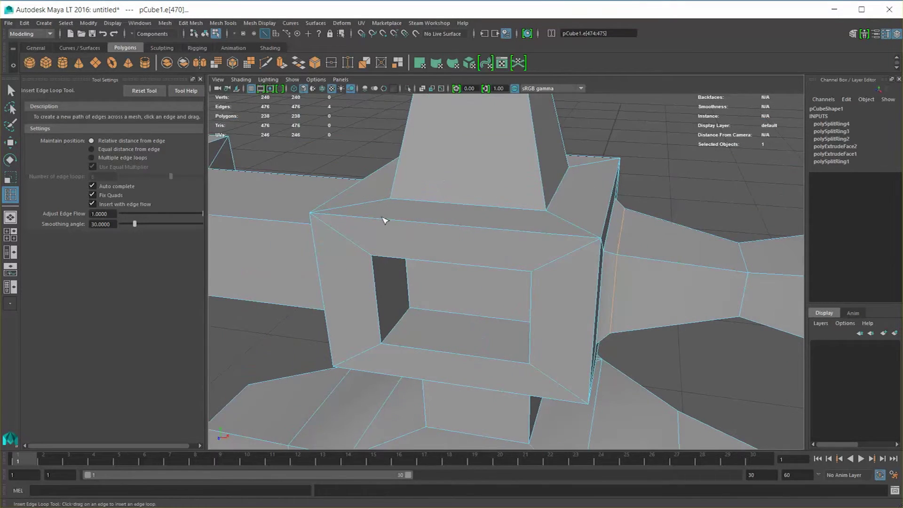
{"action": "left_click_drag", "start_coordinate": [560, 230], "coordinate": [637, 216], "text": "alt"}
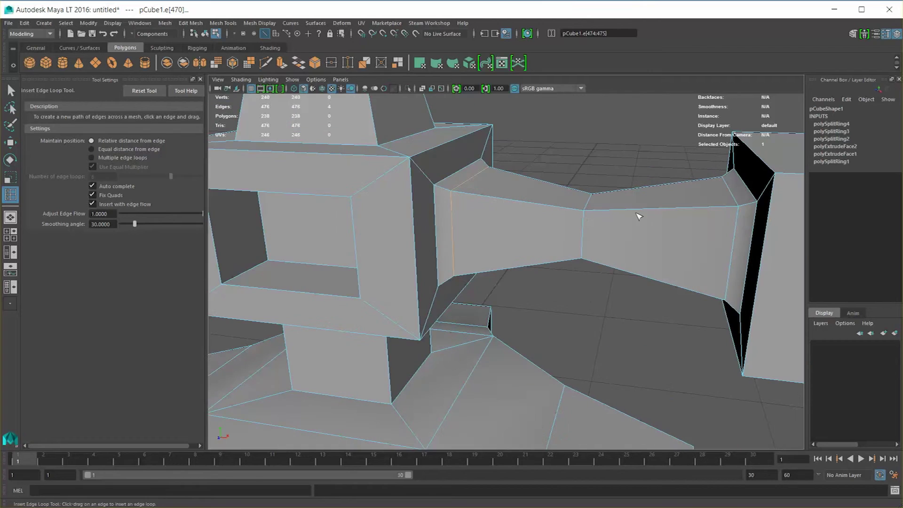
- Insert an edge loop on each side of the connecting arm's middle loop, and return to the Select Tool
{"action": "left_click", "coordinate": [606, 212]}
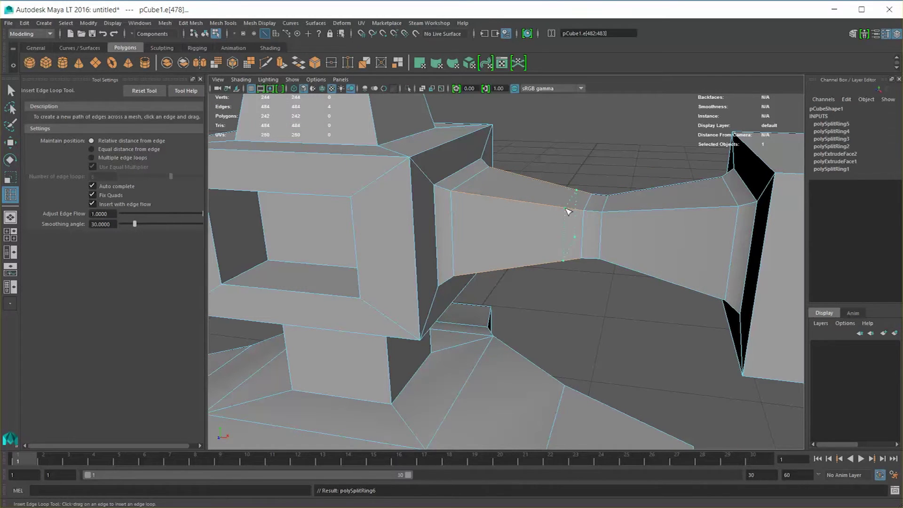
{"action": "left_click", "coordinate": [568, 210]}
{"action": "left_click_drag", "start_coordinate": [568, 209], "coordinate": [559, 235], "text": "alt"}
{"action": "scroll", "coordinate": [636, 243], "scroll_direction": "down", "scroll_amount": 5}
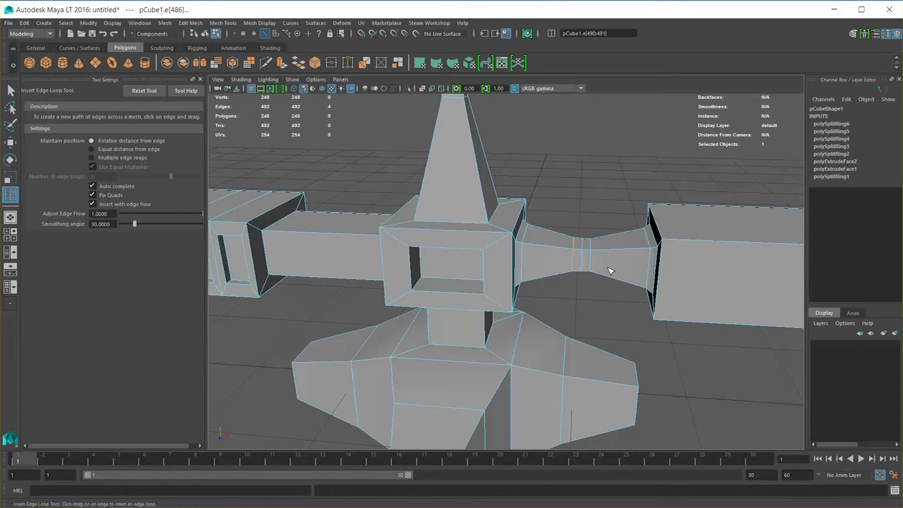
{"action": "key", "text": "F8"}
{"action": "key", "text": "F8"}
{"action": "key", "text": "q"}
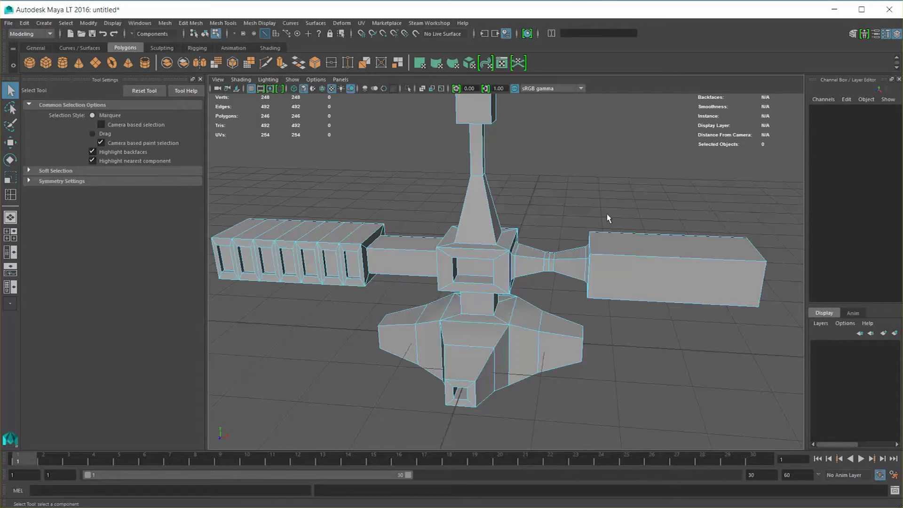